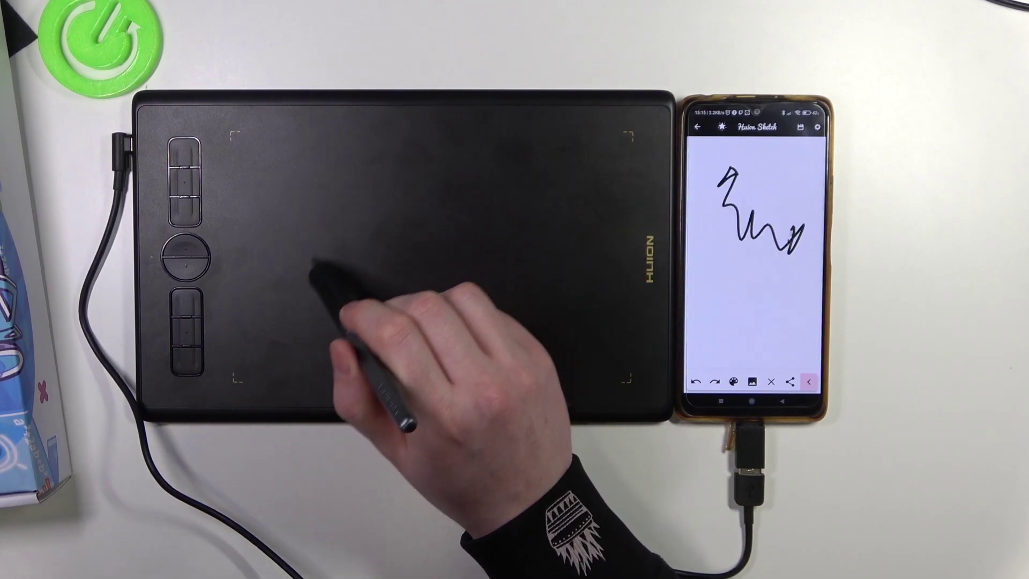
Draw a zigzag stroke, then a smaller wavy squiggle curving upward beneath it
drag(802, 228, 774, 265)
drag(748, 314, 762, 304)
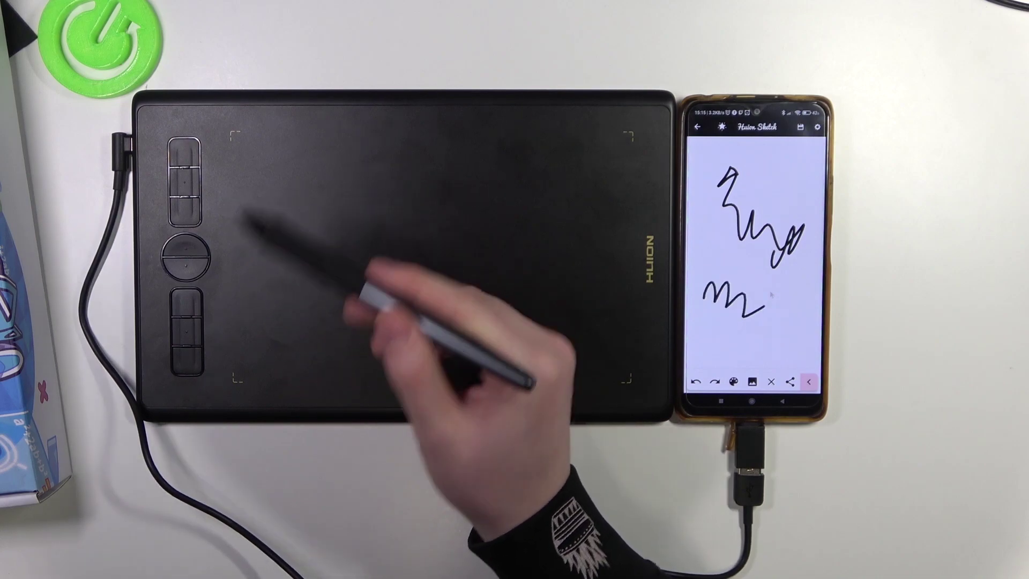